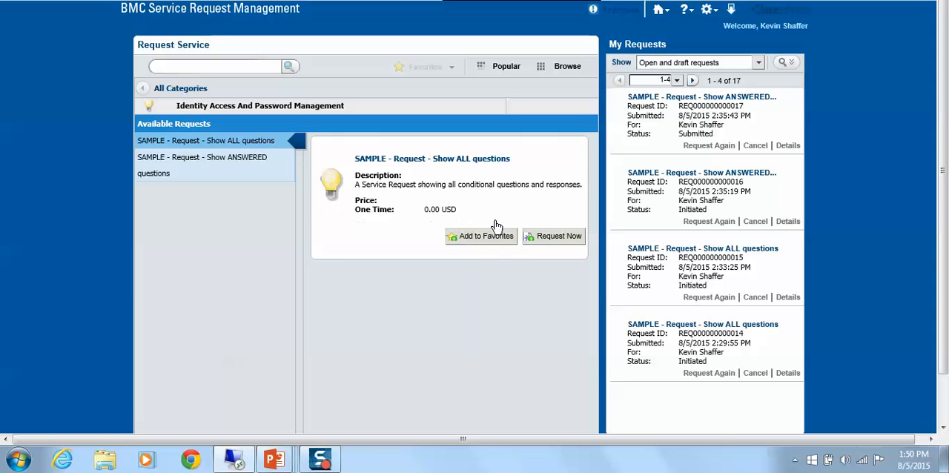
Step: Submit a "SAMPLE - Request - Show ALL questions" request with the Modify Account action, filling in the current and new names
{"action": "left_click", "coordinate": [558, 237]}
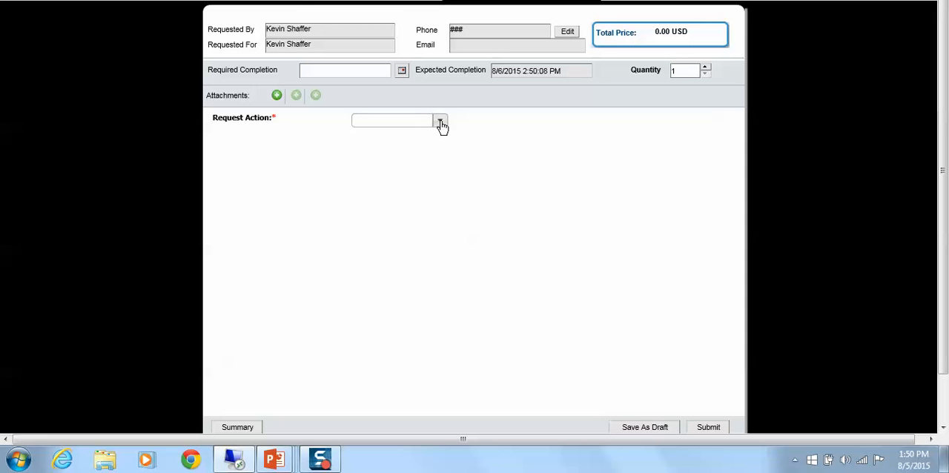
{"action": "left_click", "coordinate": [441, 123]}
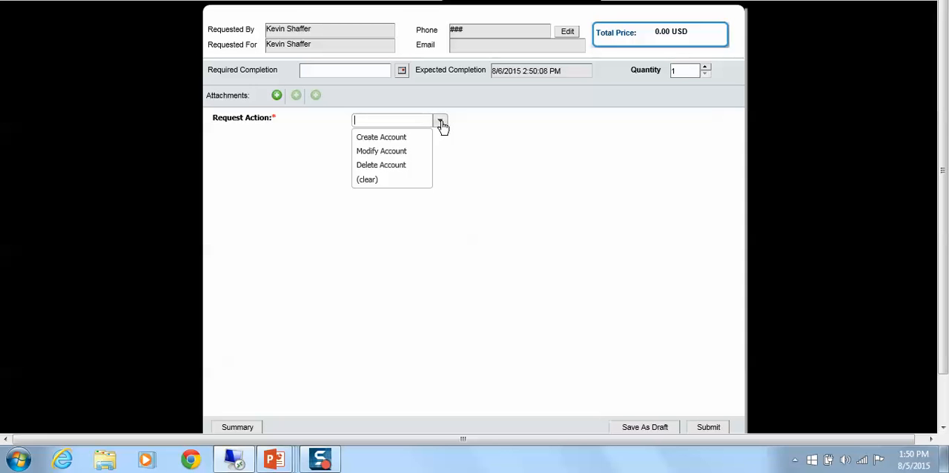
{"action": "left_click", "coordinate": [406, 138]}
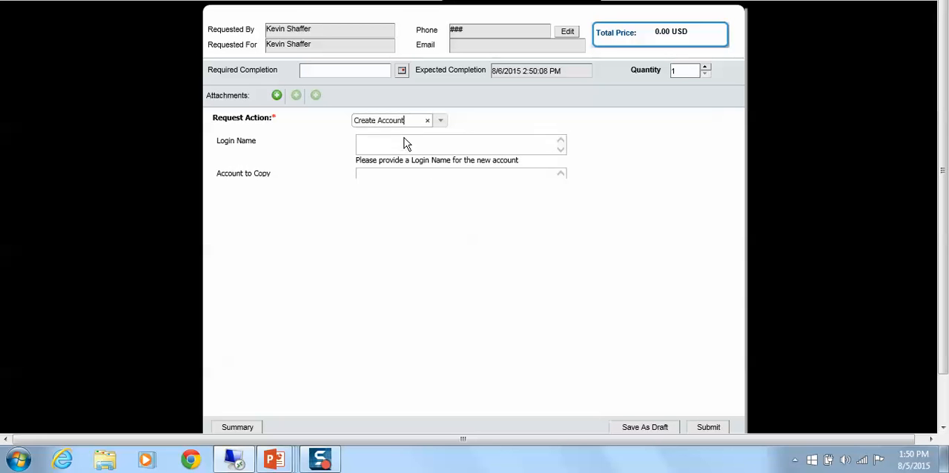
{"action": "left_click", "coordinate": [441, 123]}
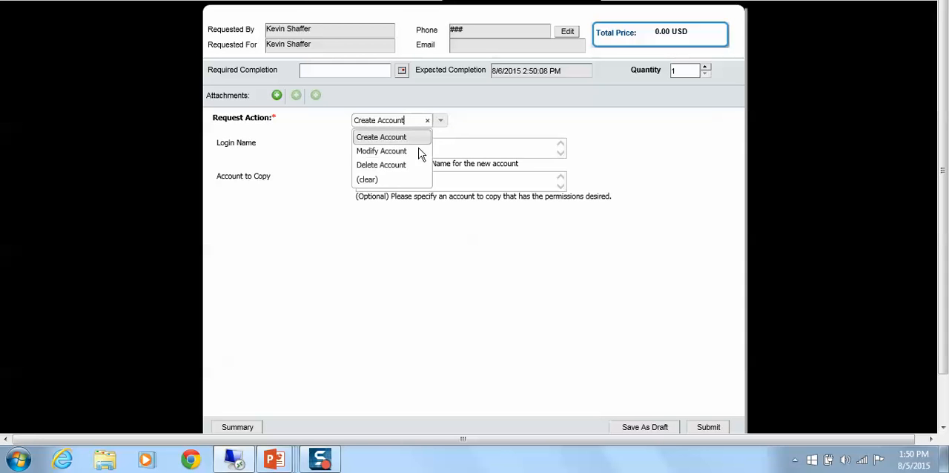
{"action": "left_click", "coordinate": [414, 151]}
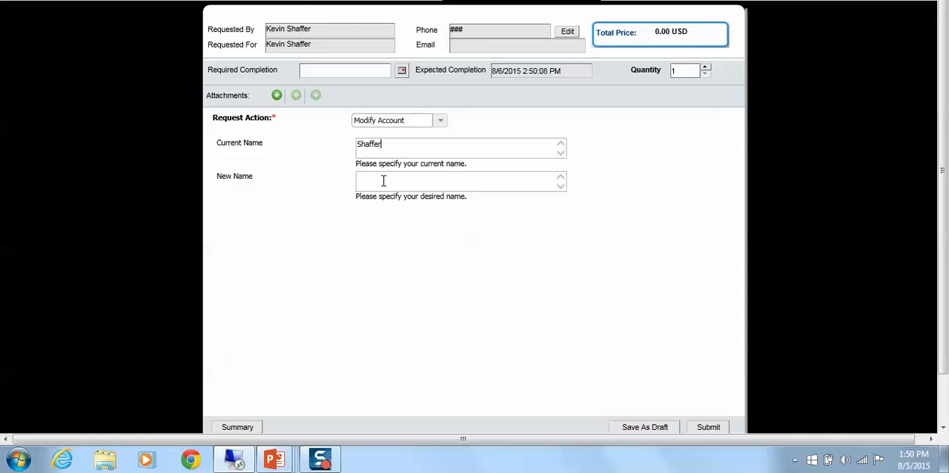
{"action": "left_click", "coordinate": [383, 181]}
{"action": "left_click", "coordinate": [706, 430]}
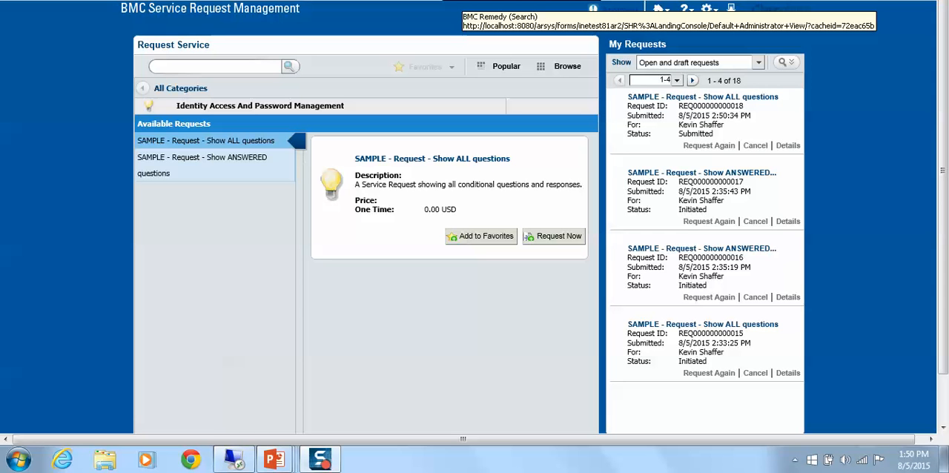
Step: Switch to the Incident search form and search for the incident with service request ID 18
{"action": "left_click", "coordinate": [461, 1]}
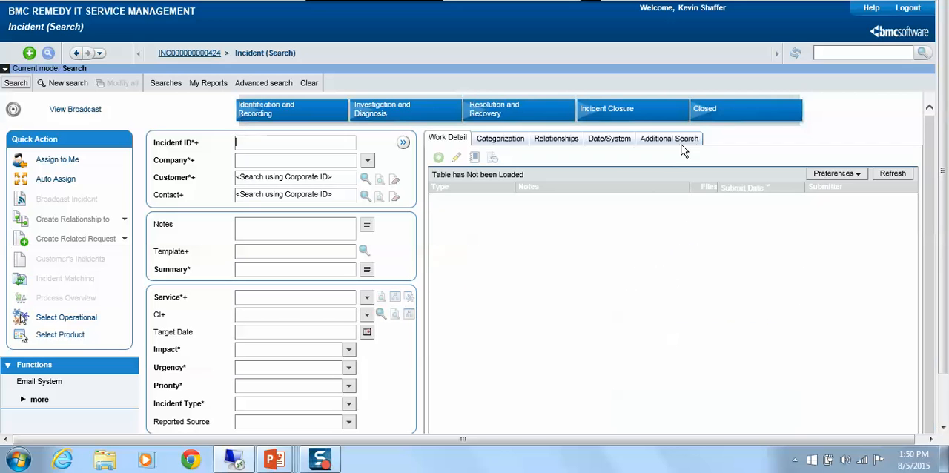
{"action": "left_click", "coordinate": [675, 141]}
{"action": "left_click", "coordinate": [587, 228]}
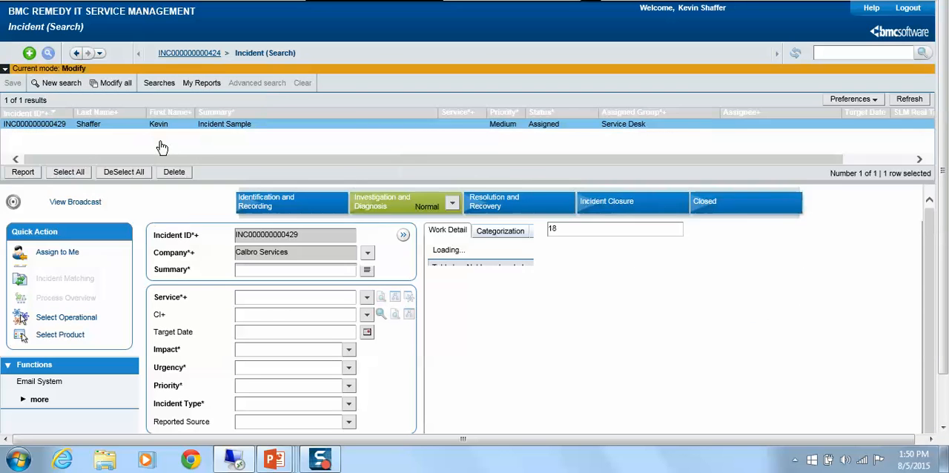
Step: Open the incident's full notes, examine the Modify Account section among the other questions, and close them without changes
{"action": "left_click", "coordinate": [366, 316]}
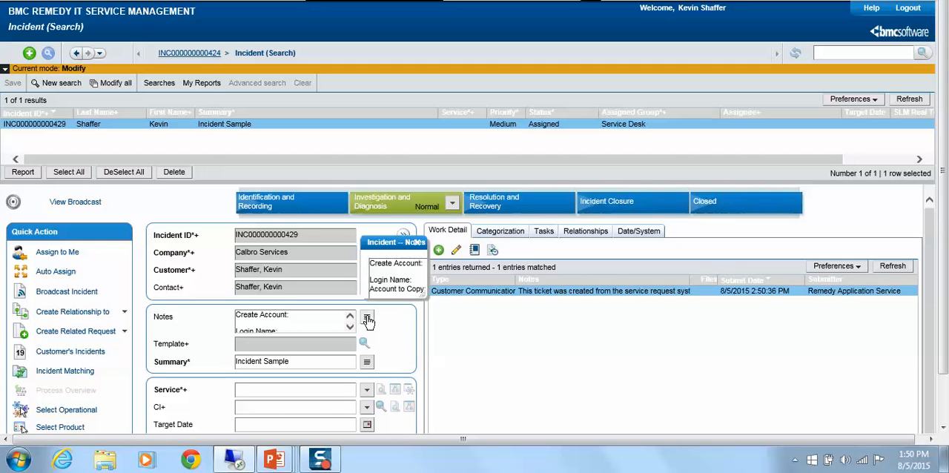
{"action": "left_click_drag", "start_coordinate": [470, 247], "coordinate": [473, 148]}
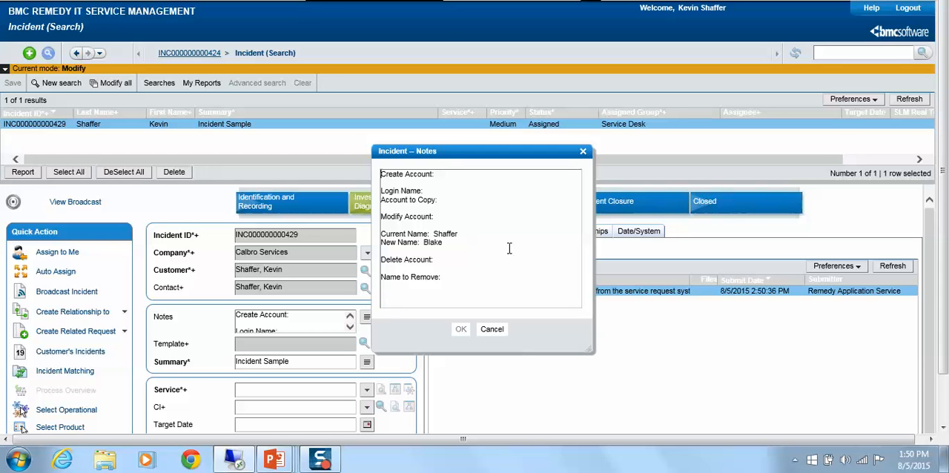
{"action": "left_click_drag", "start_coordinate": [444, 242], "coordinate": [377, 216]}
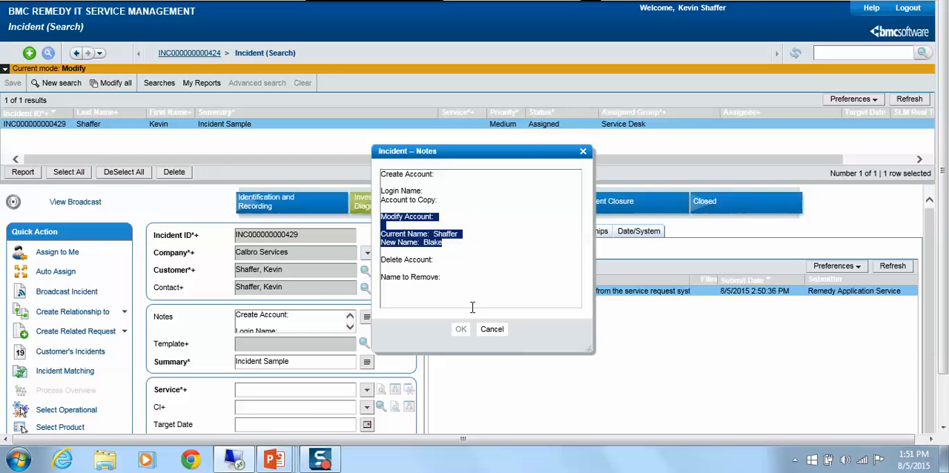
{"action": "left_click", "coordinate": [493, 331]}
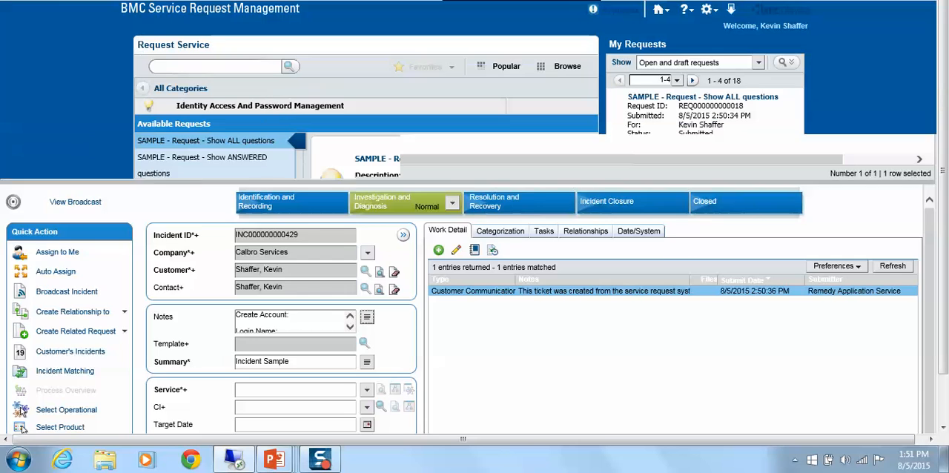
Step: Submit a "SAMPLE - Request - Show ANSWERED questions" request with the Create Account action, filling in the login name and account to copy
{"action": "left_click", "coordinate": [198, 164]}
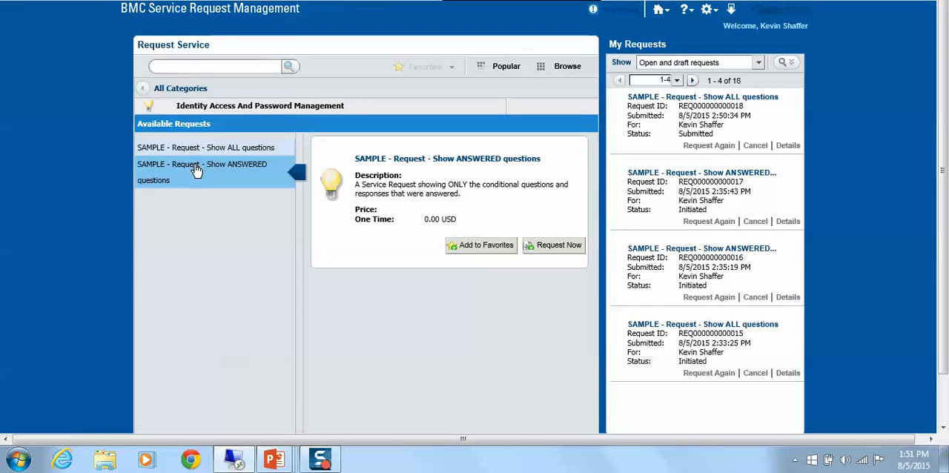
{"action": "left_click", "coordinate": [558, 246]}
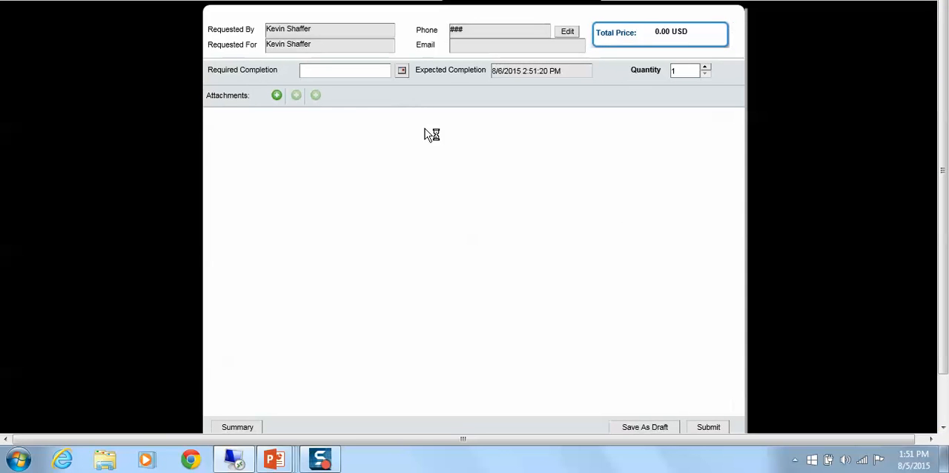
{"action": "left_click", "coordinate": [440, 121]}
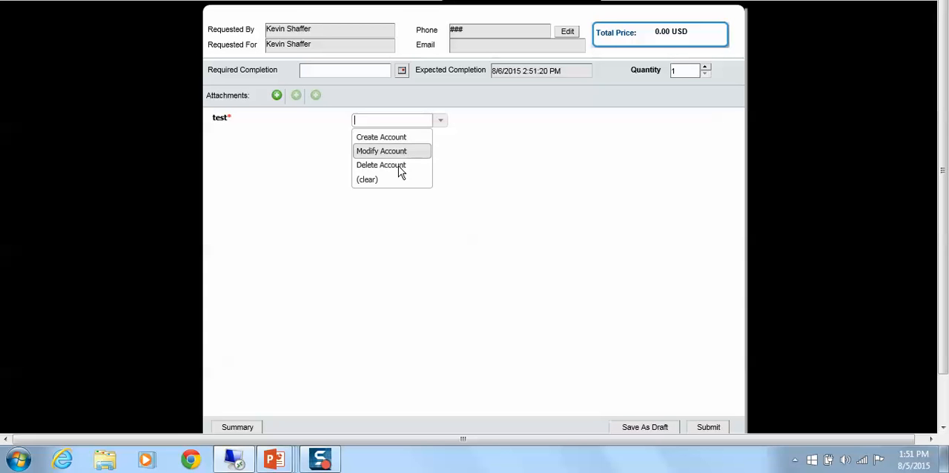
{"action": "left_click", "coordinate": [399, 139]}
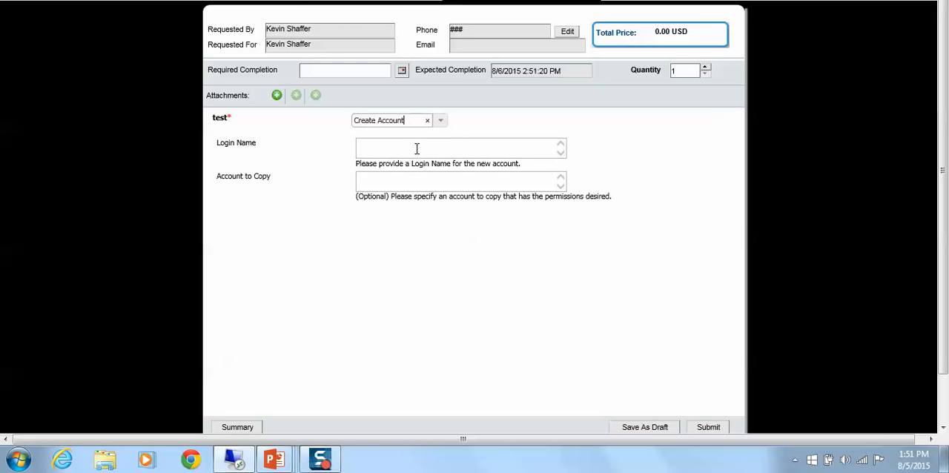
{"action": "left_click", "coordinate": [413, 145]}
{"action": "left_click", "coordinate": [381, 178]}
{"action": "left_click", "coordinate": [706, 430]}
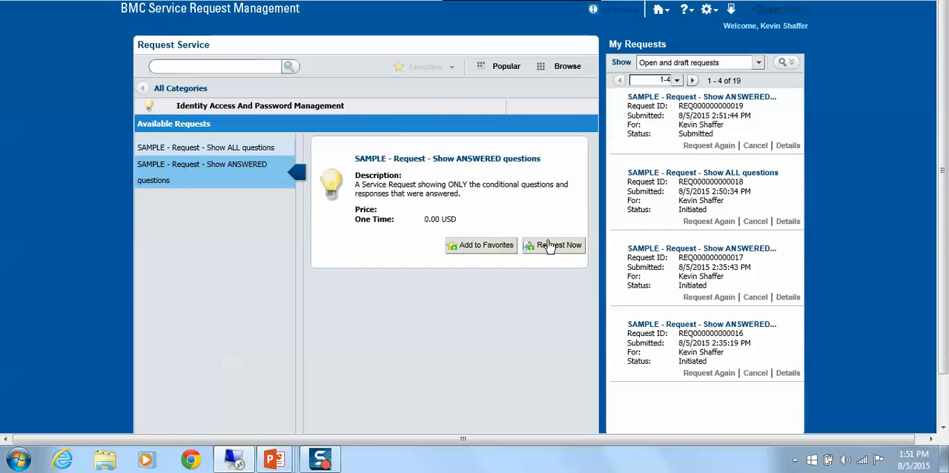
Step: Submit another "Show ANSWERED questions" request with the Modify Account action, filling in the current and new names
{"action": "left_click", "coordinate": [548, 248]}
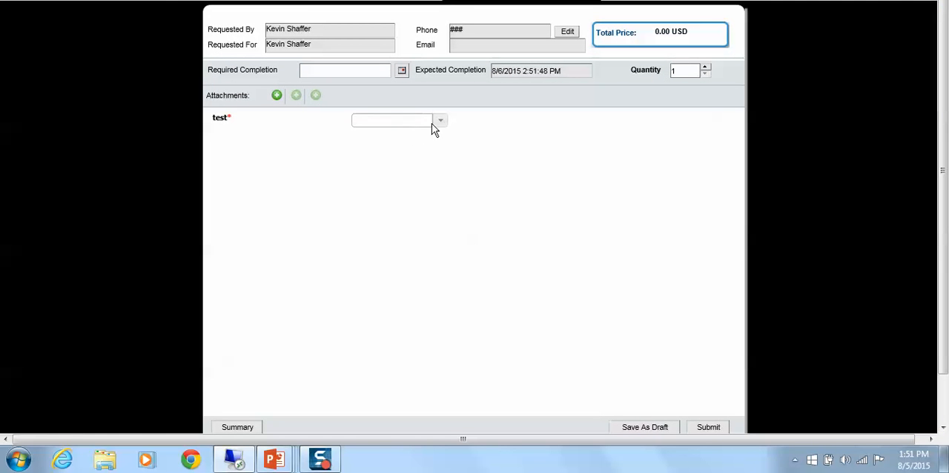
{"action": "left_click", "coordinate": [440, 120]}
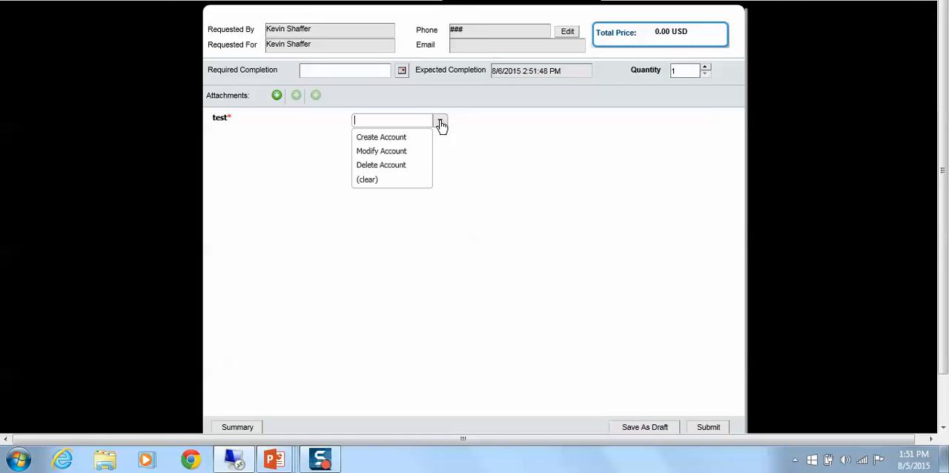
{"action": "left_click", "coordinate": [408, 151]}
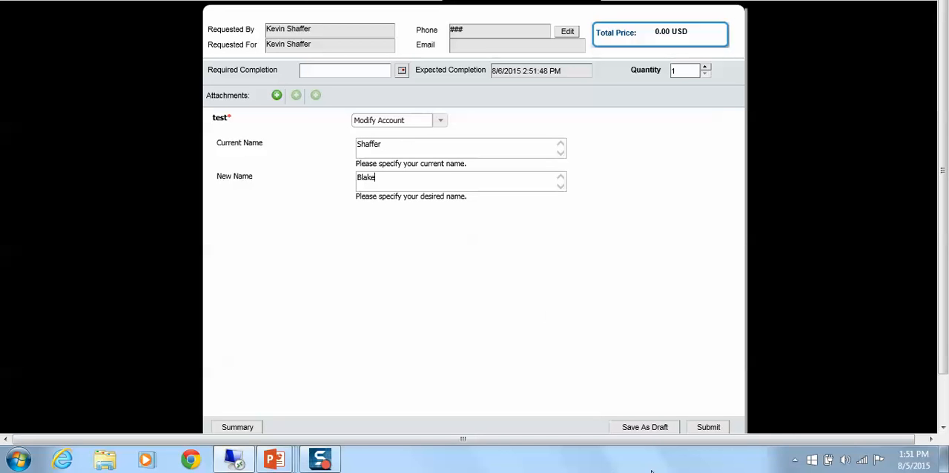
{"action": "left_click", "coordinate": [720, 429]}
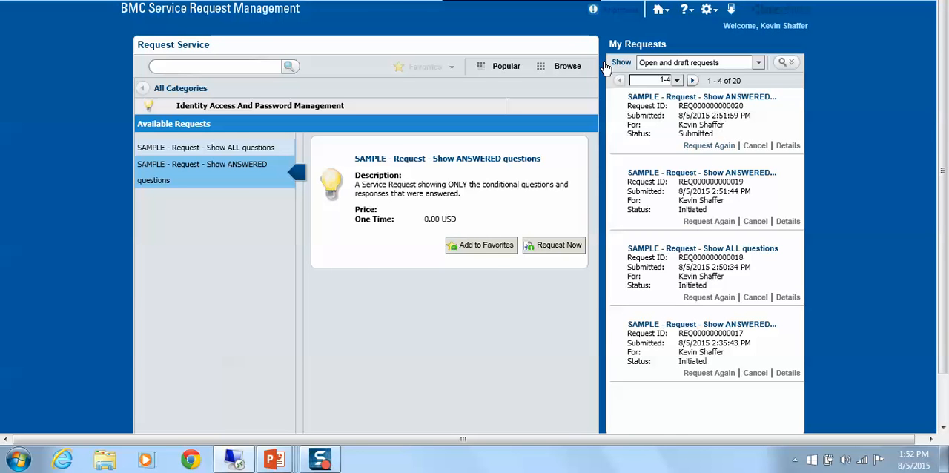
Step: Return to the Incident form and run a new search for service request ID 19
{"action": "left_click", "coordinate": [529, 0]}
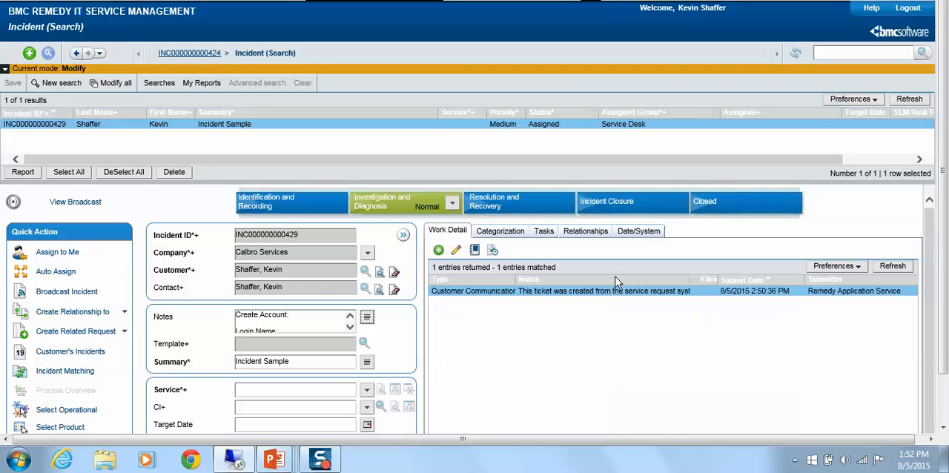
{"action": "left_click", "coordinate": [71, 82]}
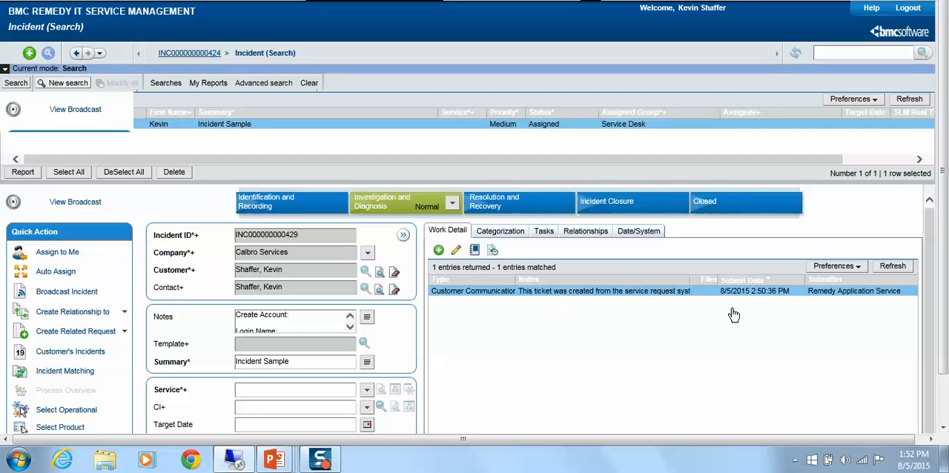
{"action": "left_click", "coordinate": [667, 137]}
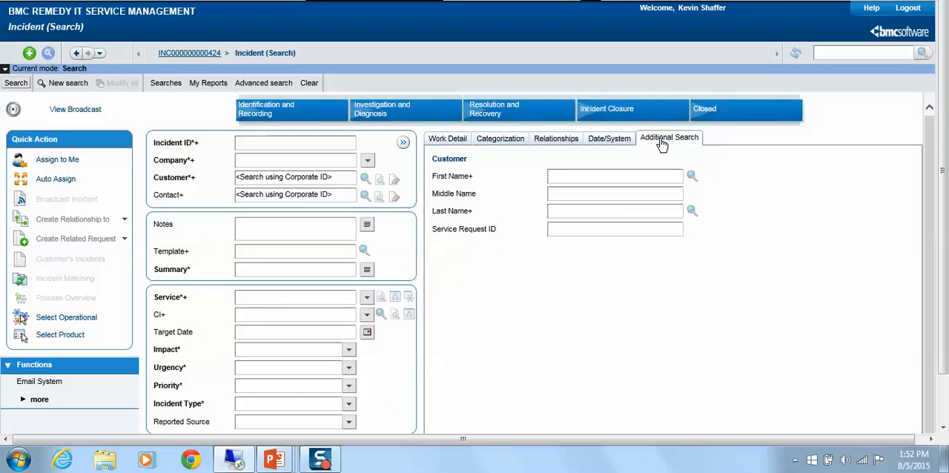
{"action": "left_click", "coordinate": [585, 229]}
{"action": "type", "text": "19"}
{"action": "left_click", "coordinate": [19, 82]}
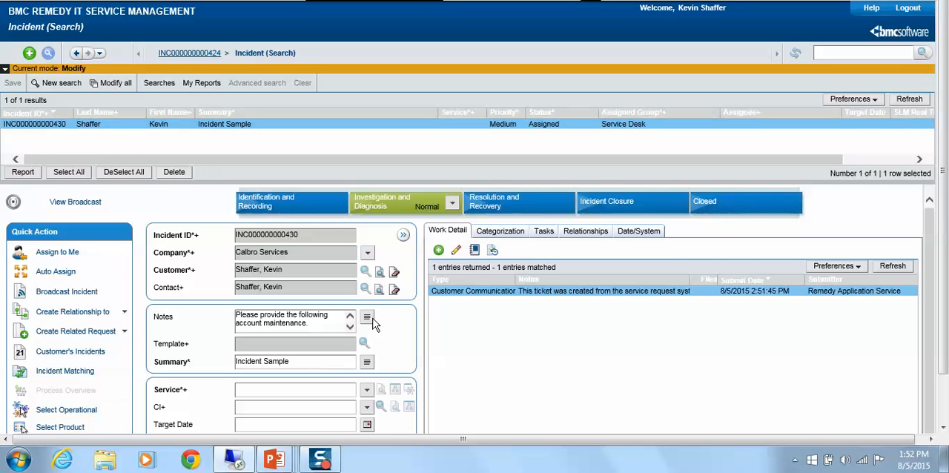
Step: Open this incident's full notes, examine the Create Account answers, and close them without changes
{"action": "left_click", "coordinate": [368, 319]}
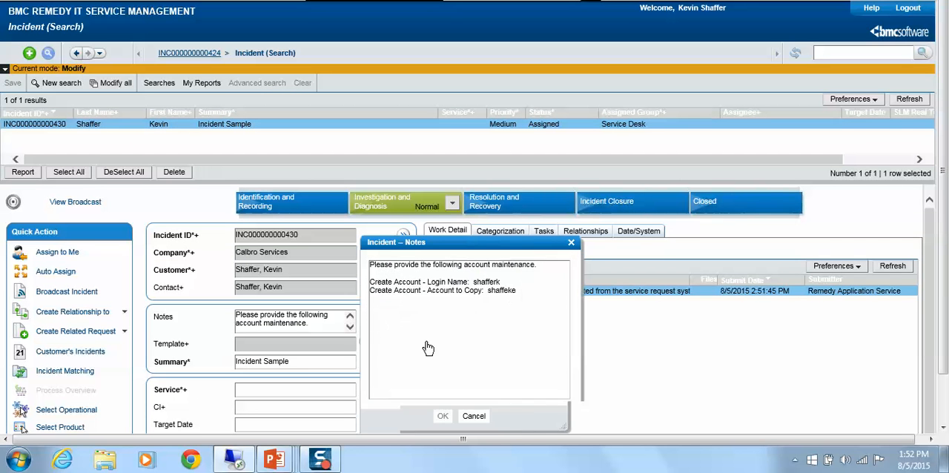
{"action": "left_click_drag", "start_coordinate": [536, 301], "coordinate": [370, 273]}
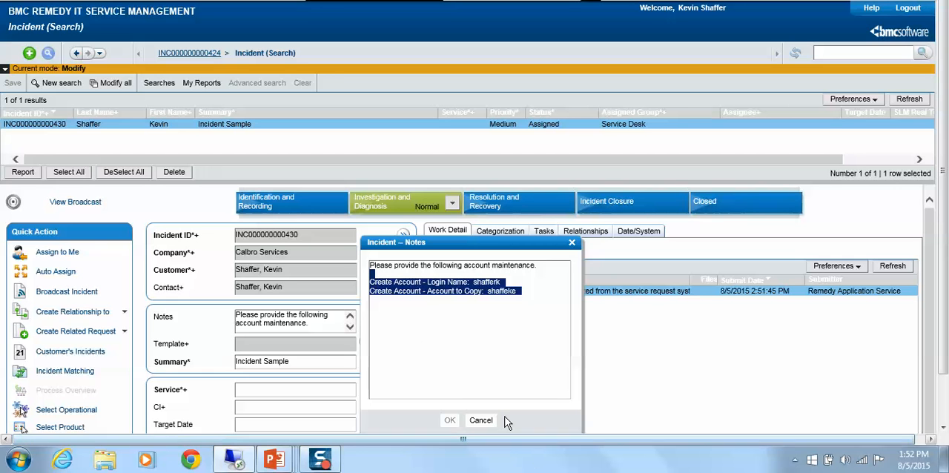
{"action": "left_click", "coordinate": [481, 421]}
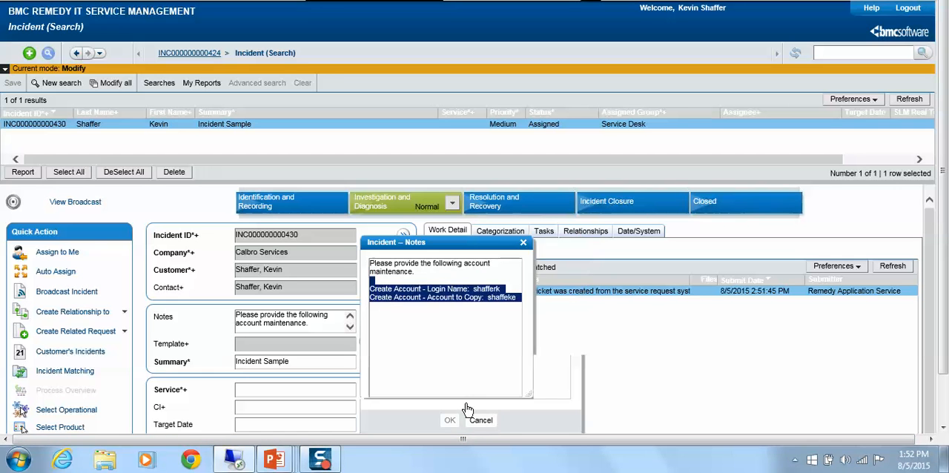
Step: Run a new incident search for service request ID 20 and examine the Modify Account answers in its full notes
{"action": "left_click", "coordinate": [65, 83]}
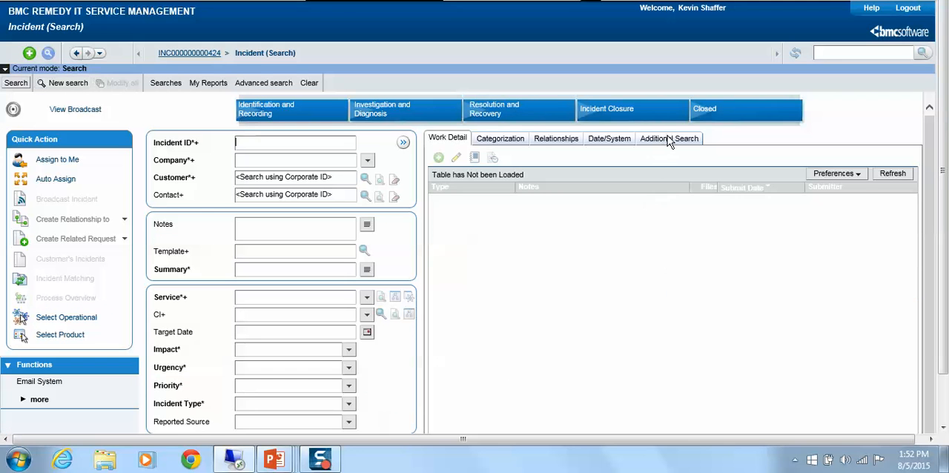
{"action": "left_click", "coordinate": [669, 139]}
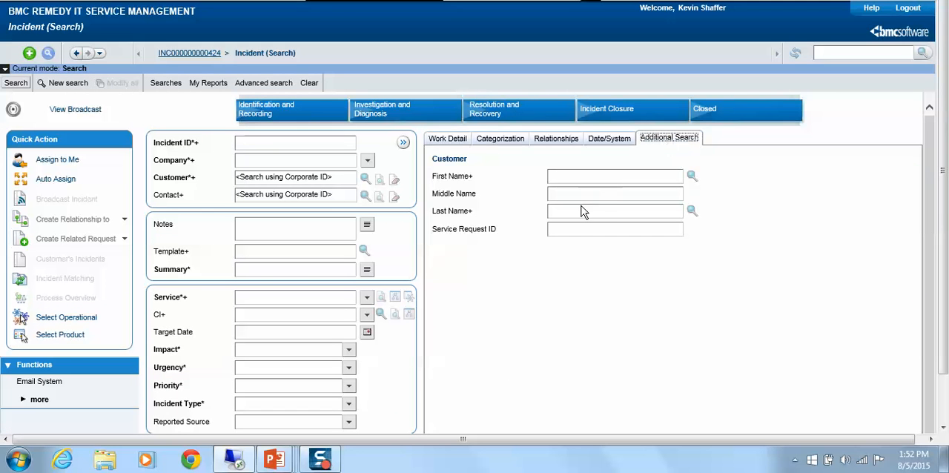
{"action": "left_click", "coordinate": [571, 232]}
{"action": "left_click", "coordinate": [16, 83]}
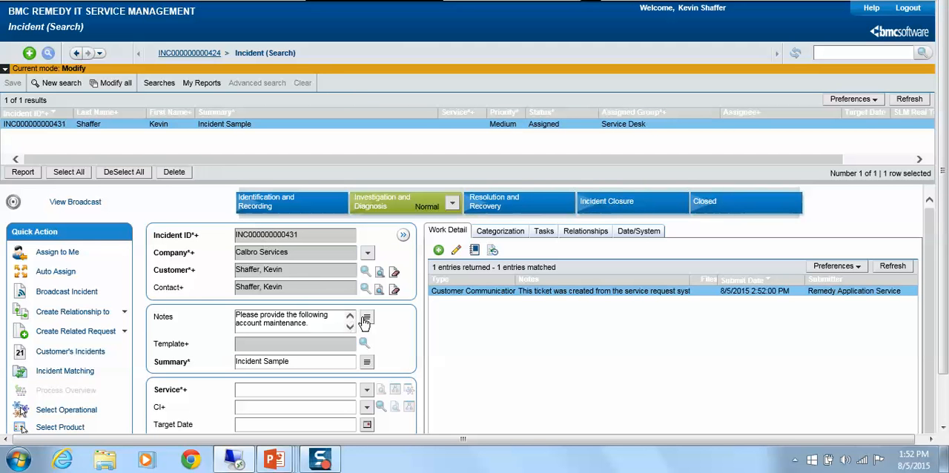
{"action": "left_click", "coordinate": [365, 319]}
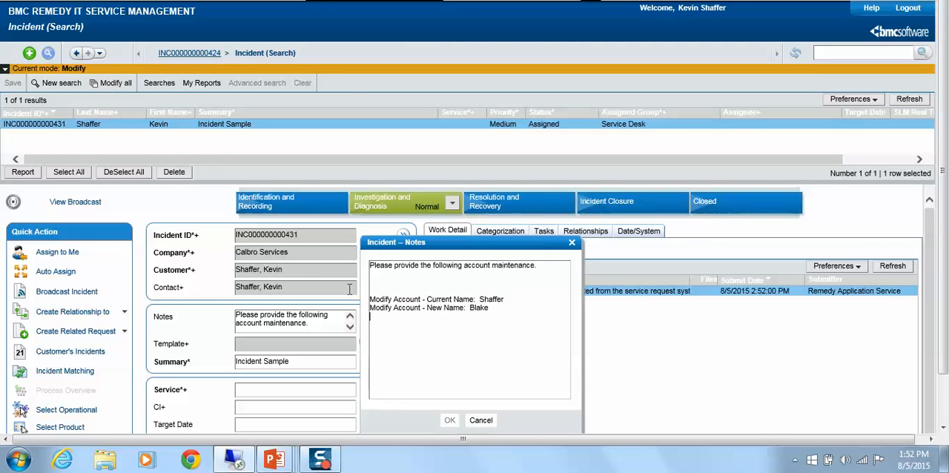
{"action": "left_click_drag", "start_coordinate": [370, 316], "coordinate": [343, 286]}
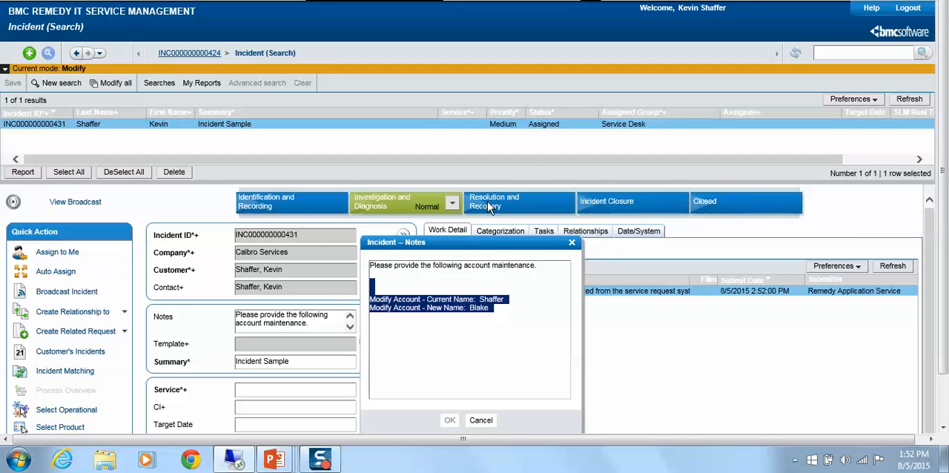
Step: Switch to the PowerPoint slide show and advance through the Current State Review slides to the Edit Advanced Mapping one
{"action": "key", "text": "alt+Tab"}
{"action": "key", "text": "alt+Tab"}
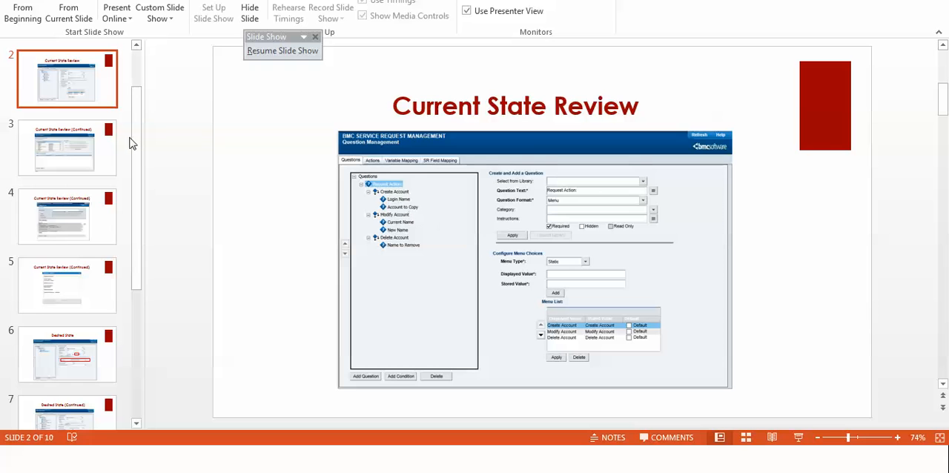
{"action": "key", "text": "alt+Tab"}
{"action": "key", "text": "alt+Tab"}
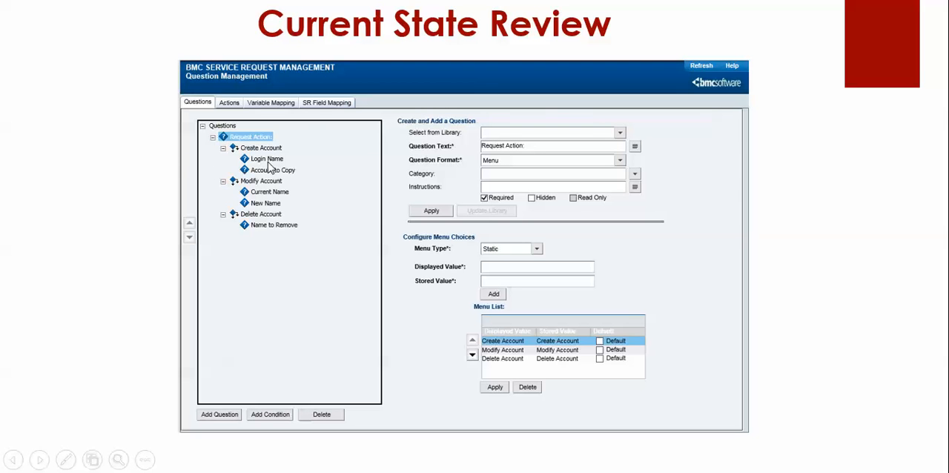
{"action": "left_click", "coordinate": [107, 213]}
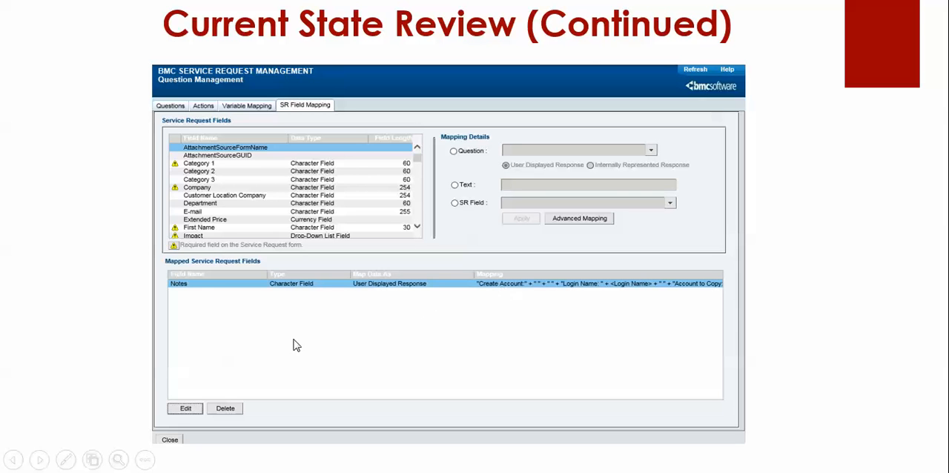
{"action": "left_click", "coordinate": [177, 408]}
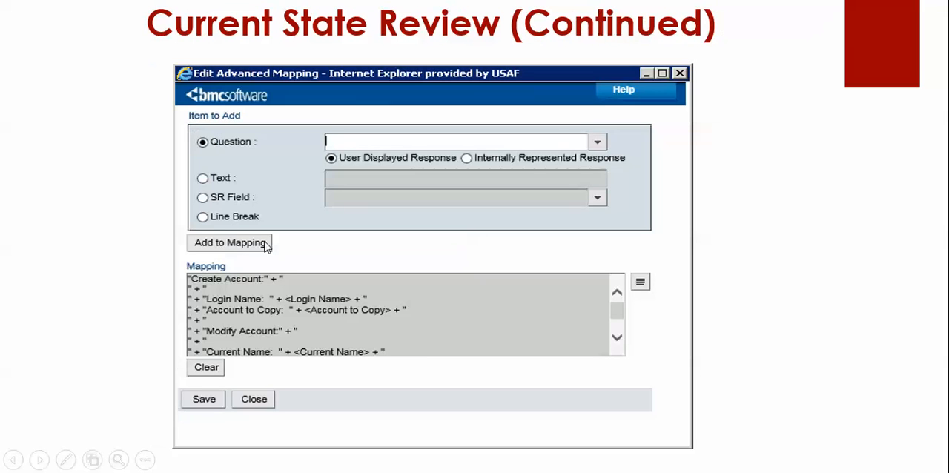